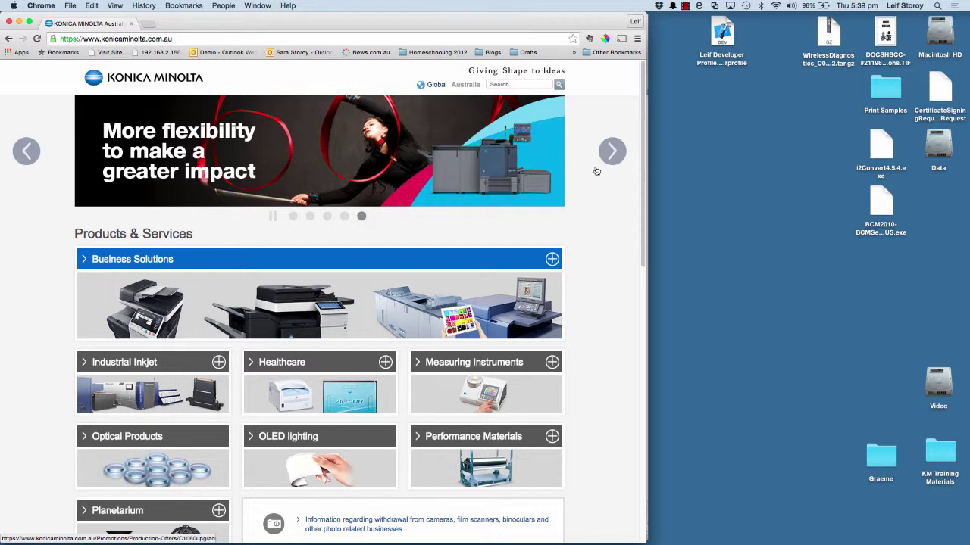
Check the Mac's operating system version in the system overview, then close it
click(13, 6)
click(15, 18)
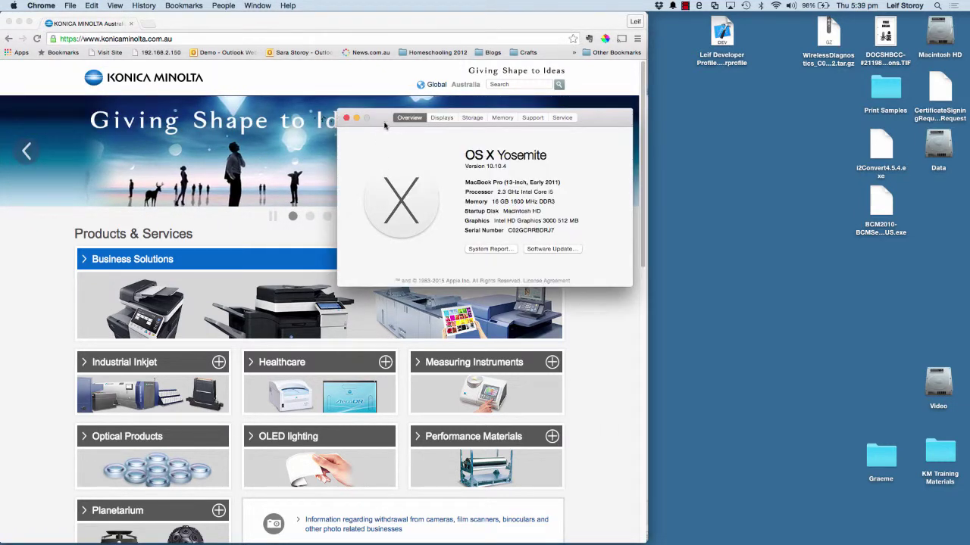
click(346, 119)
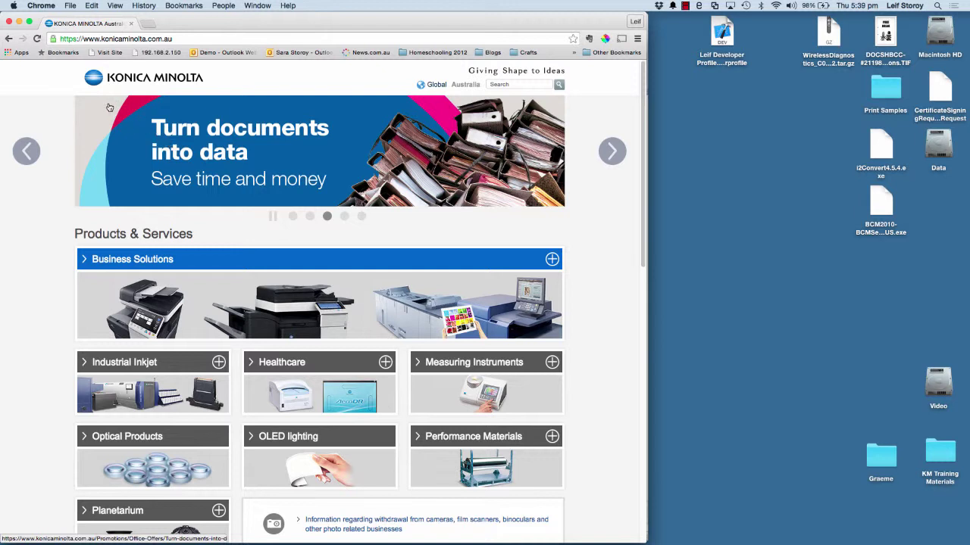
Open the Printers & Scanners preferences and bring up the list of printers available to add
click(13, 5)
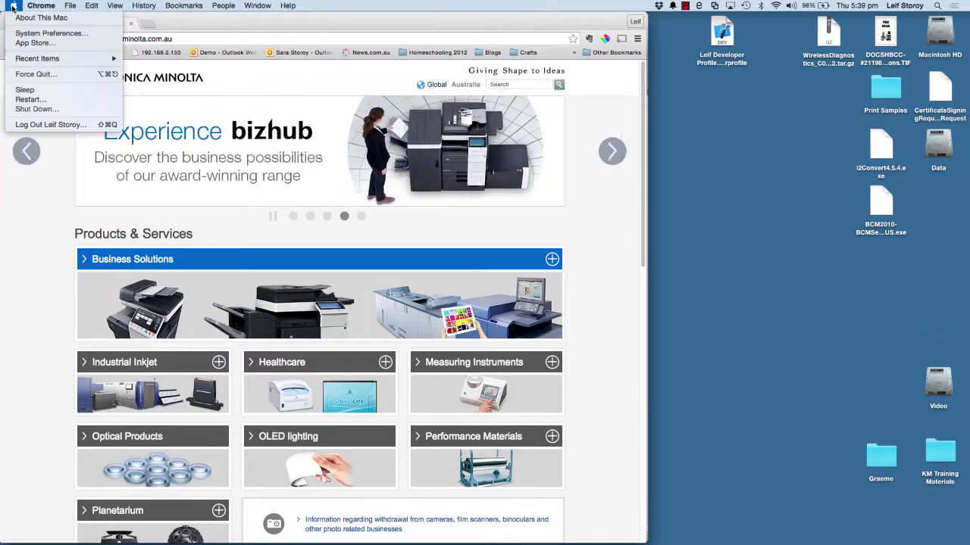
click(18, 35)
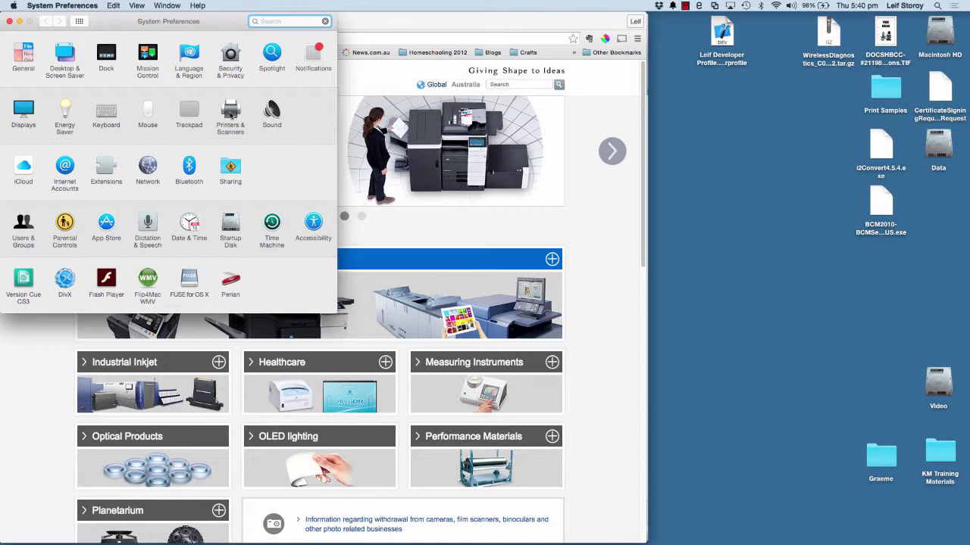
click(231, 115)
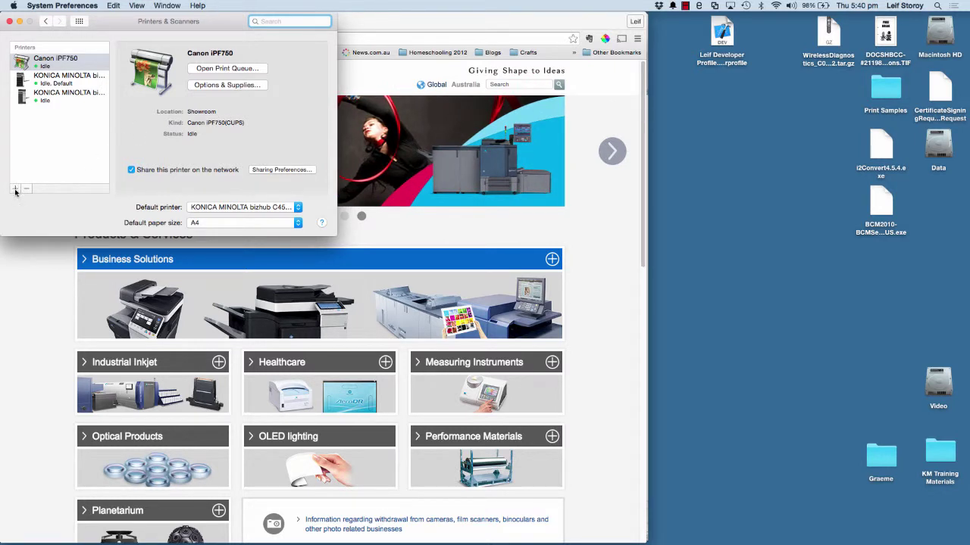
click(15, 190)
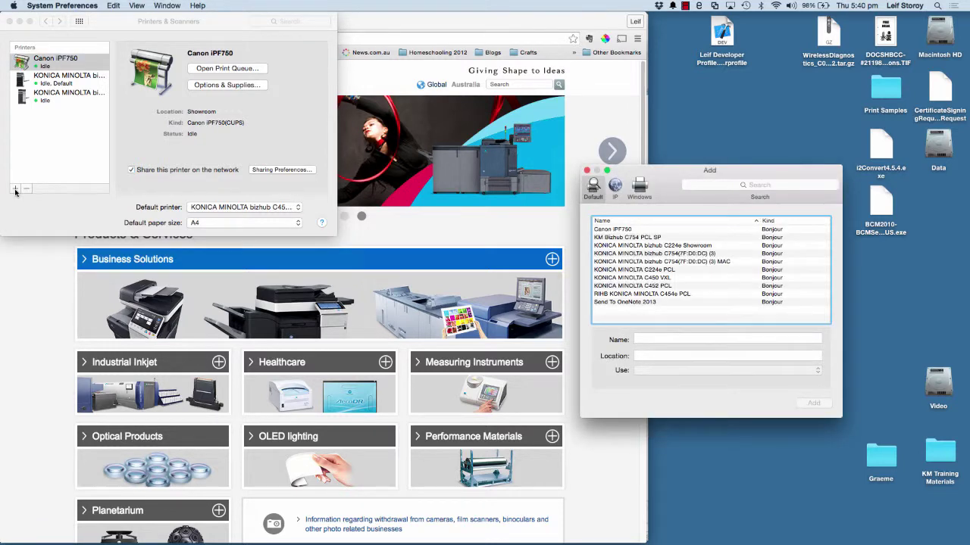
drag(670, 173, 483, 123)
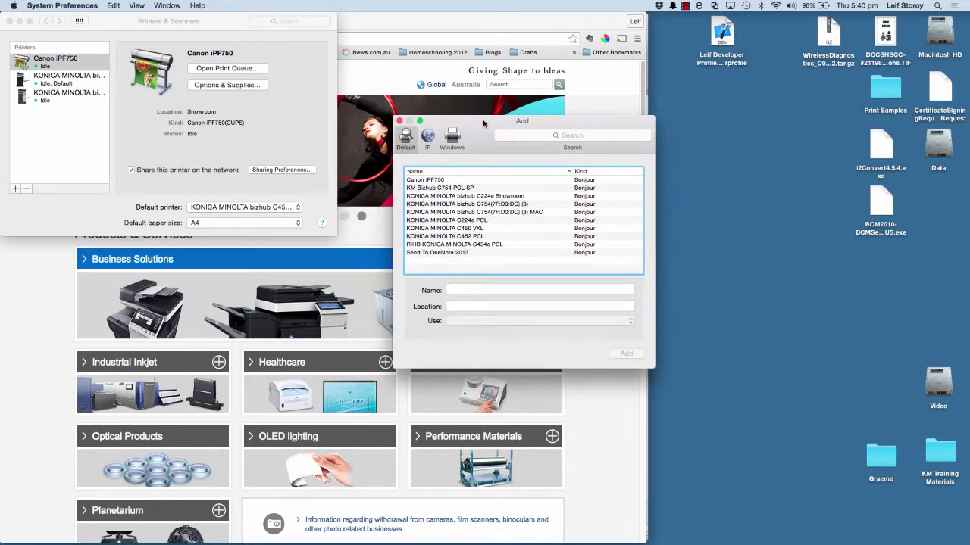
Add the KONICA MINOLTA bizhub C224e Showroom printer with location Showroom, using AirPrint, and close the preferences
click(439, 196)
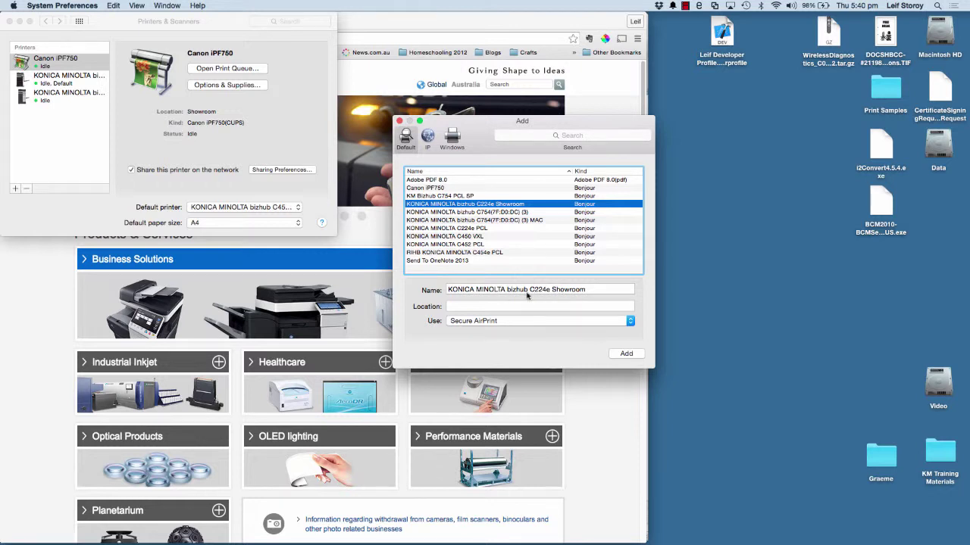
click(467, 307)
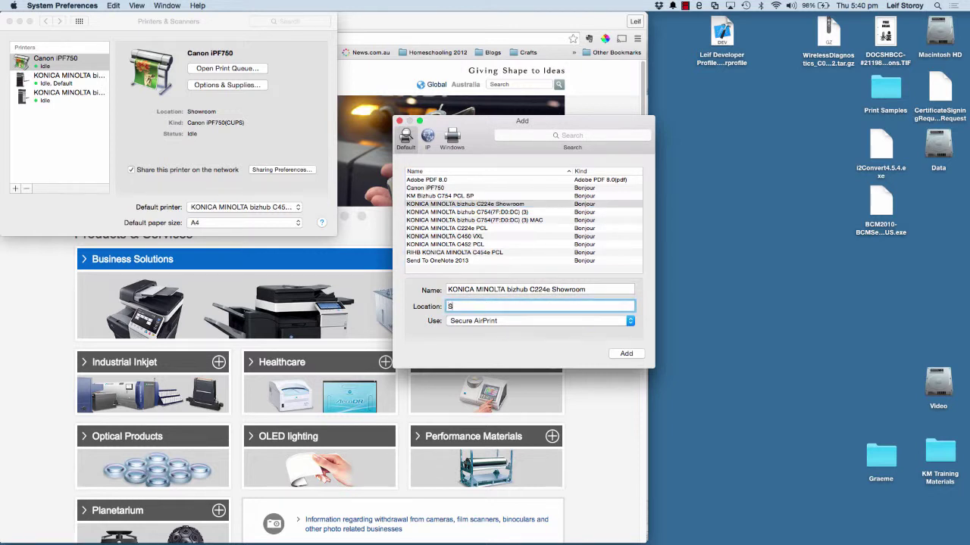
text(Showroom)
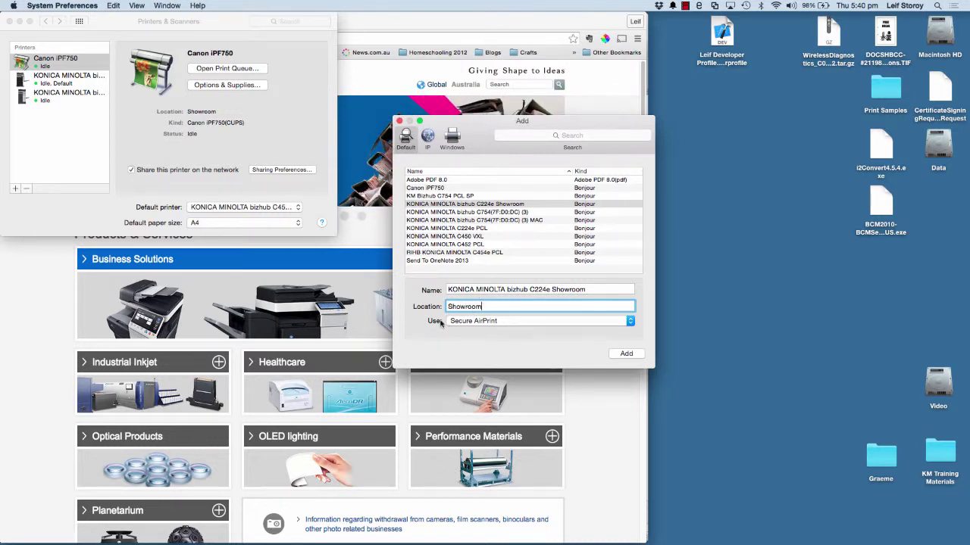
click(484, 321)
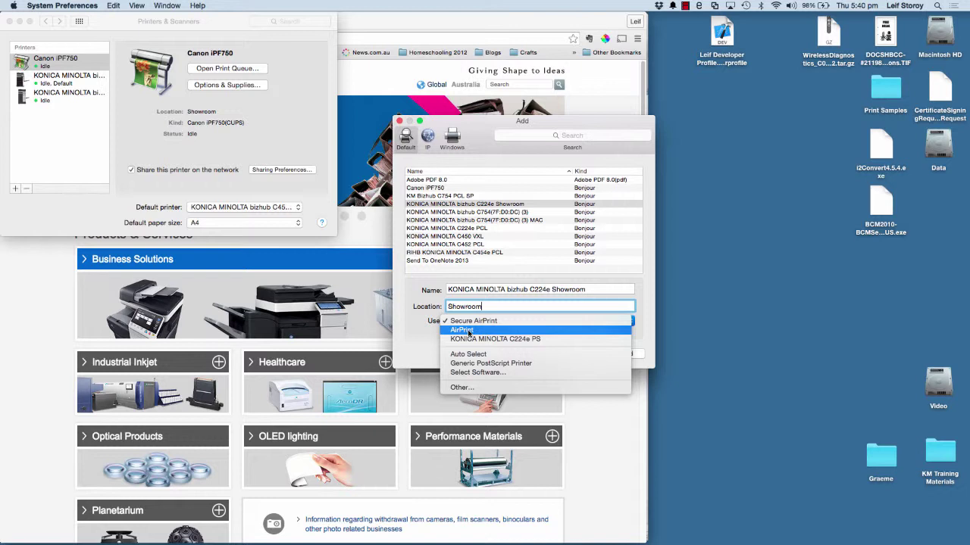
click(469, 331)
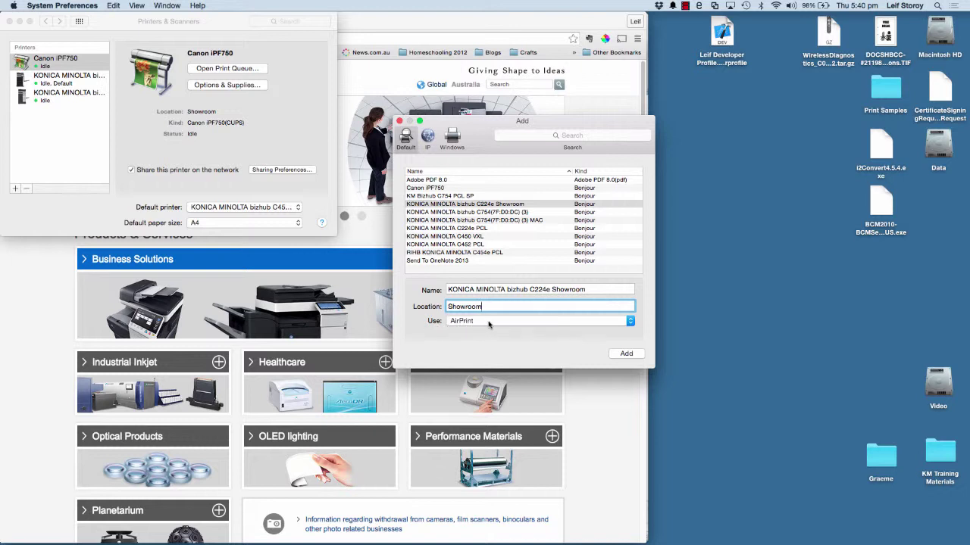
click(626, 353)
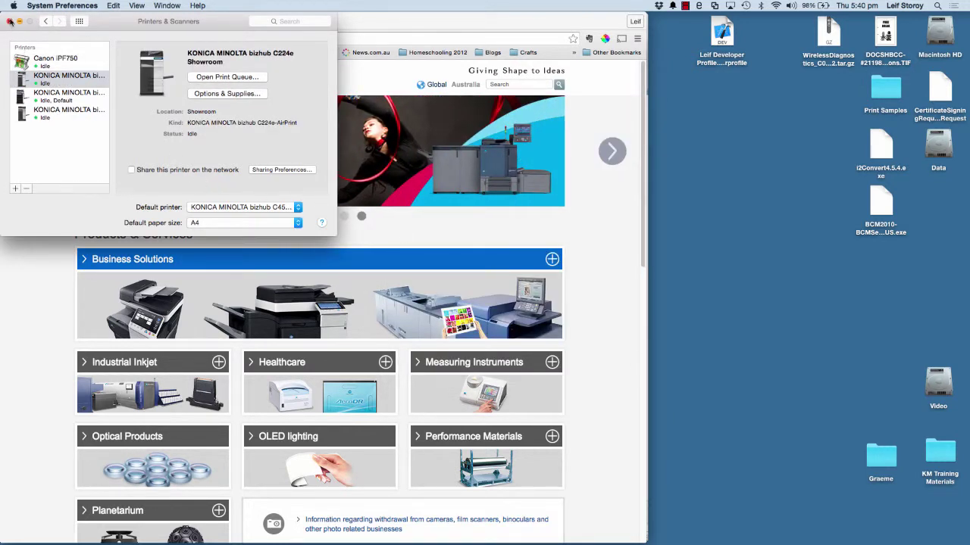
click(9, 22)
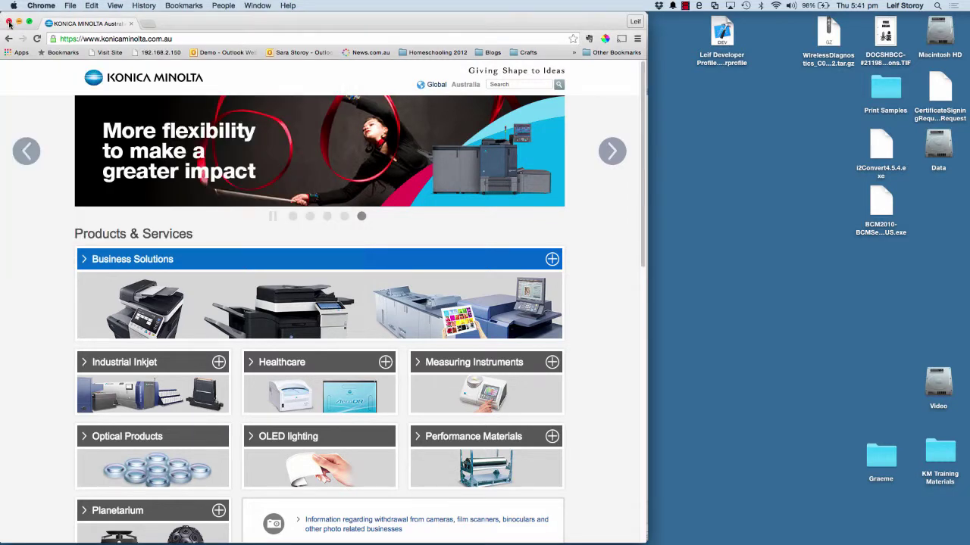
Switch to Word and open the print settings for Document1 with KONICA MINOLTA bizhub C224e Showroom as the printer
key(super+Tab)
key(super+Tab)
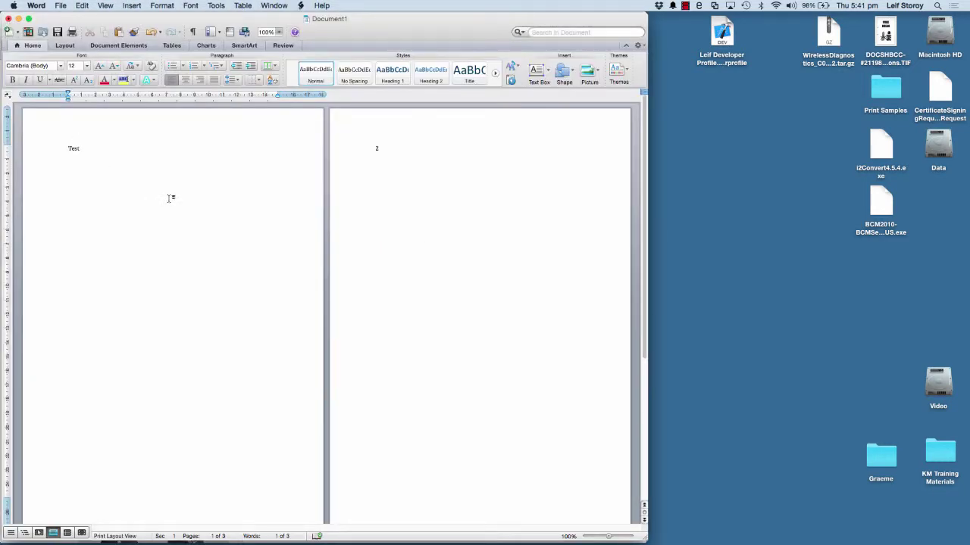
click(61, 6)
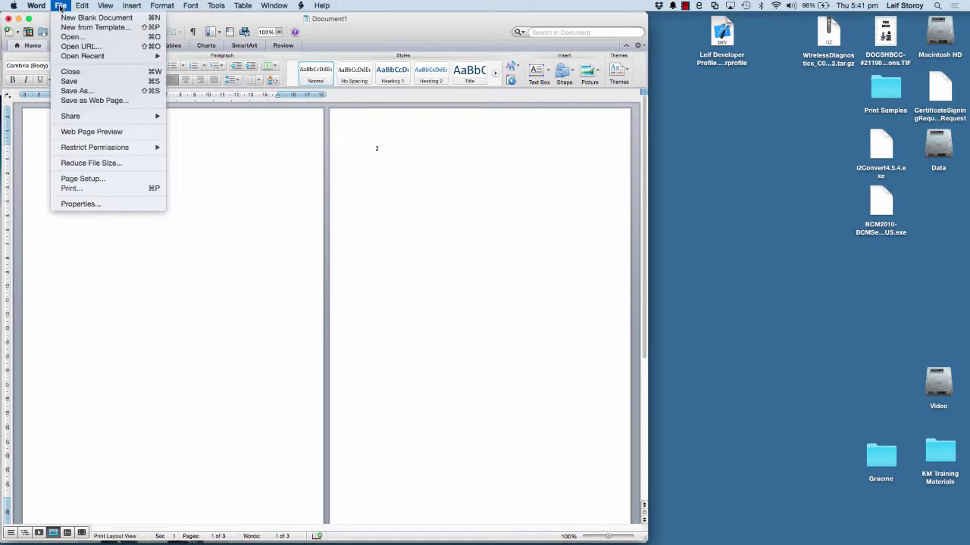
click(72, 190)
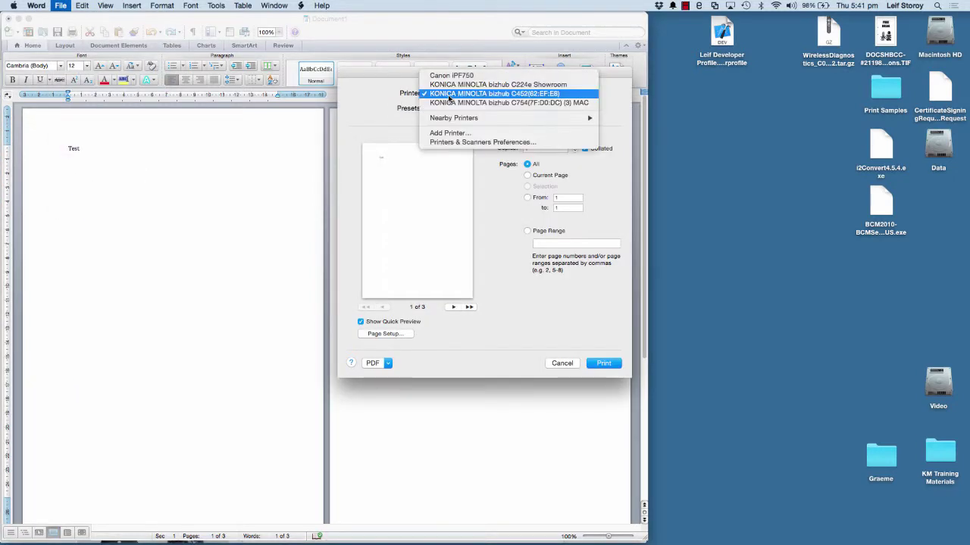
click(449, 97)
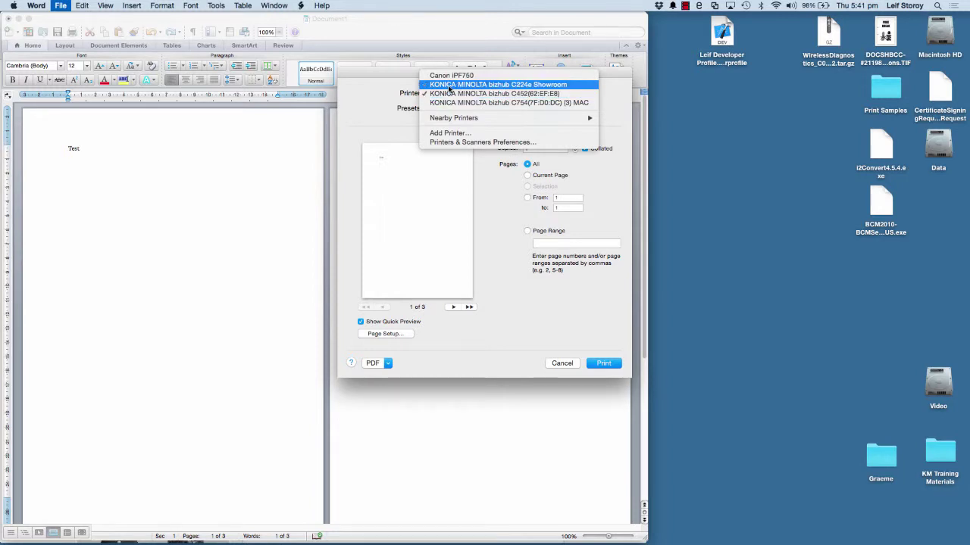
click(449, 88)
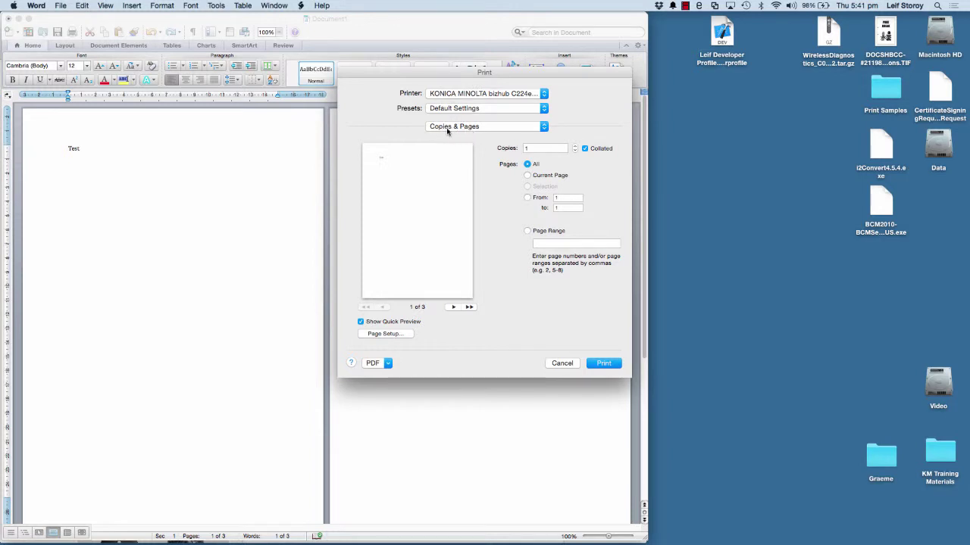
Examine the paper feed and media type choices in the Media & Quality print options, leaving both on Auto Select
click(461, 129)
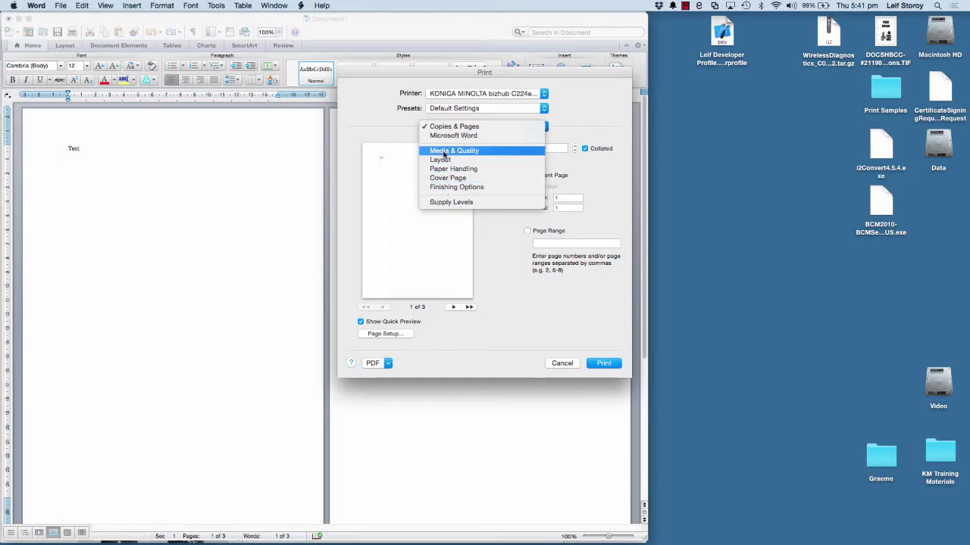
click(444, 152)
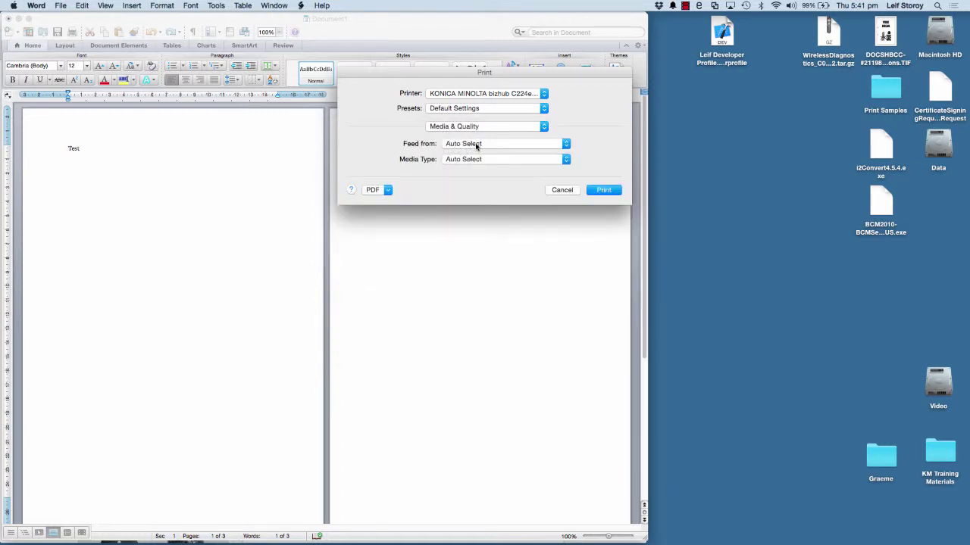
click(477, 146)
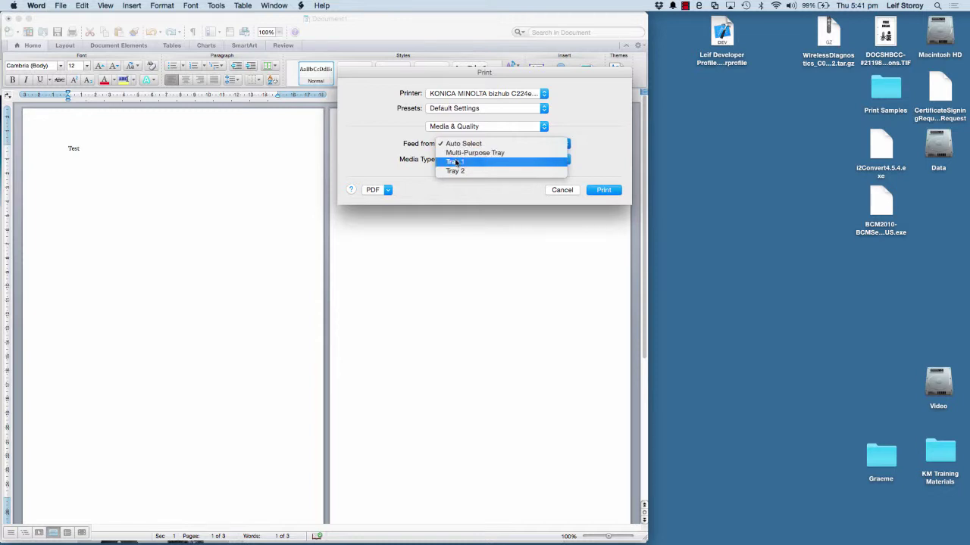
click(458, 145)
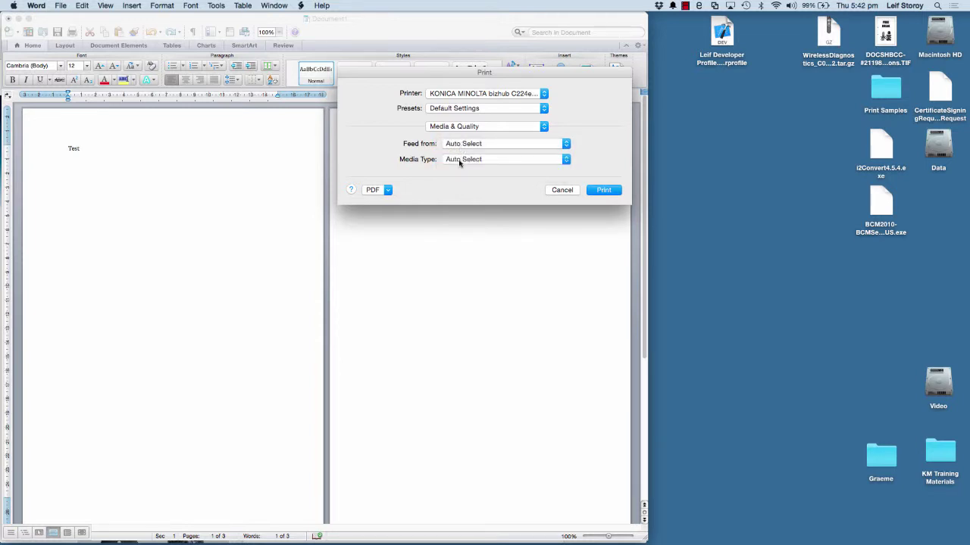
click(459, 161)
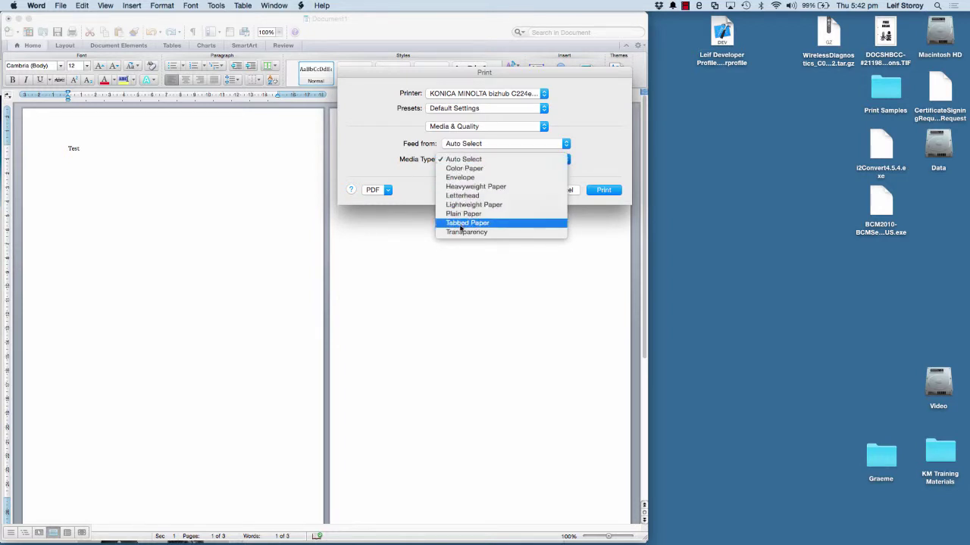
click(464, 160)
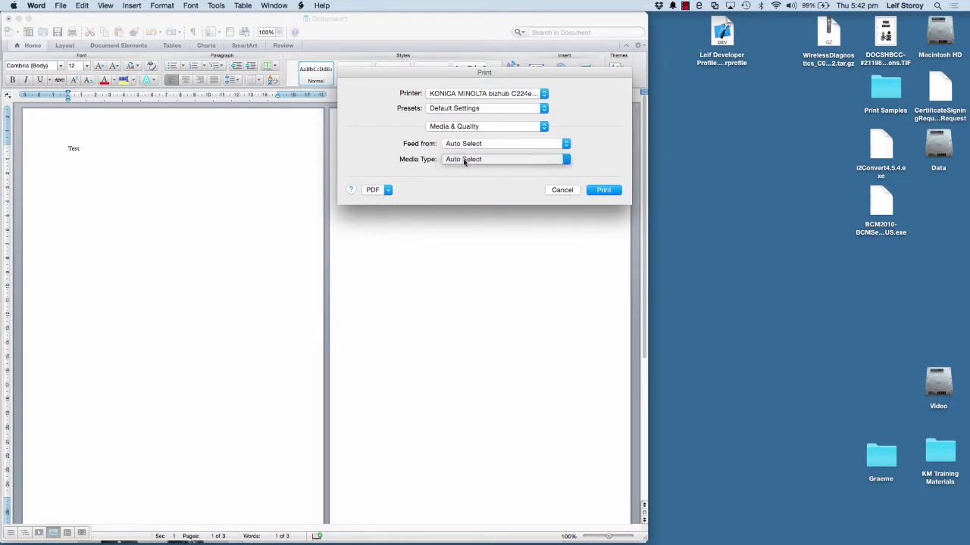
Examine the pages-per-sheet and two-sided choices in the Layout print options, keeping 1 page per sheet and two-sided Off
click(463, 129)
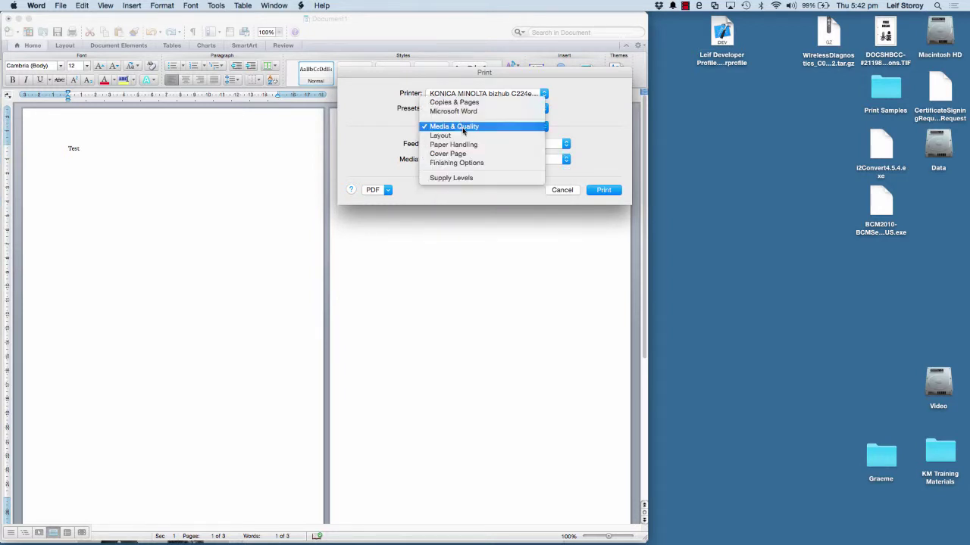
click(464, 136)
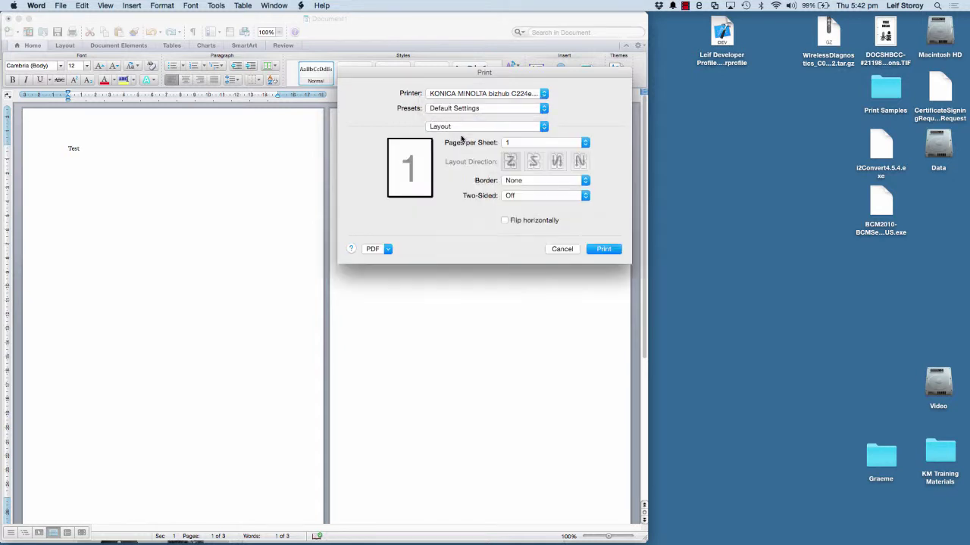
click(515, 143)
click(517, 144)
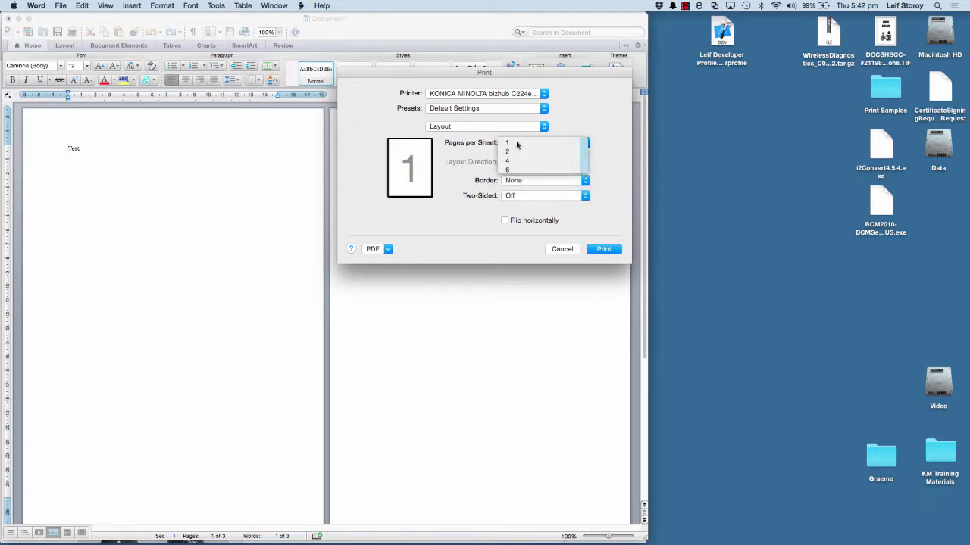
click(517, 198)
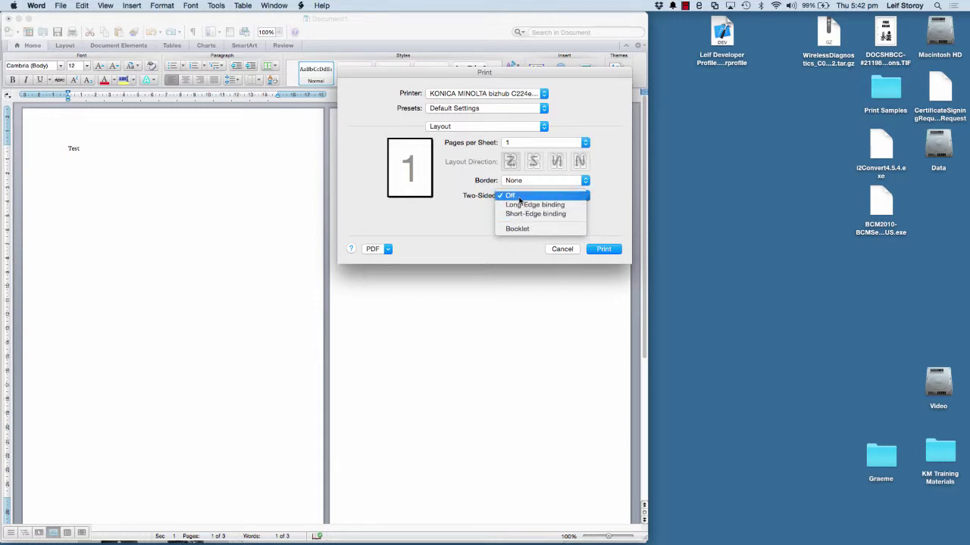
click(518, 197)
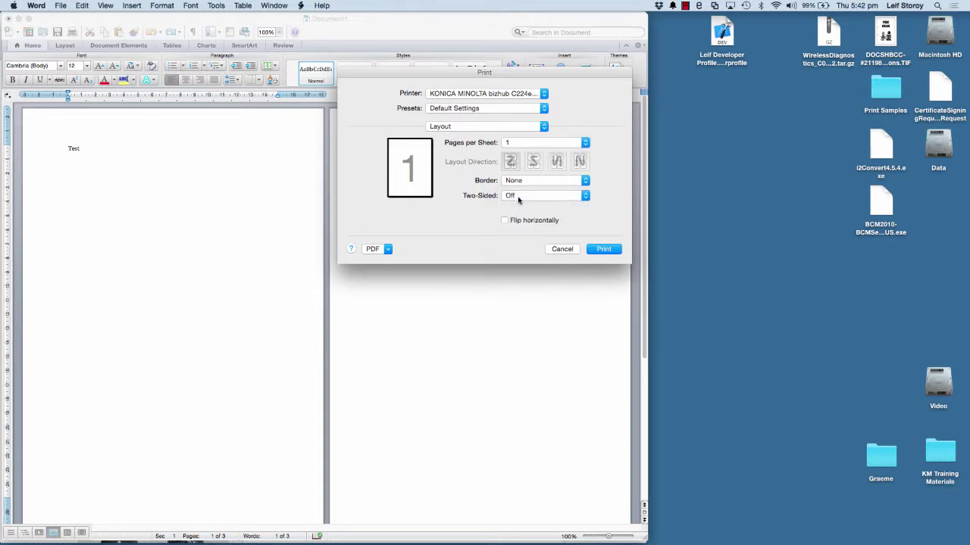
Examine the pages-to-print and page order choices in the Paper Handling print options, keeping All pages and Automatic
click(489, 127)
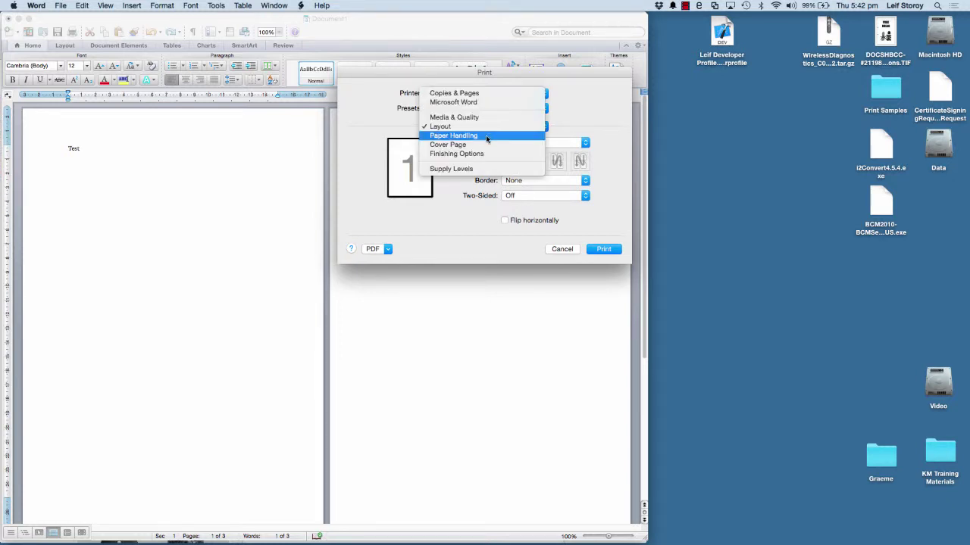
click(486, 136)
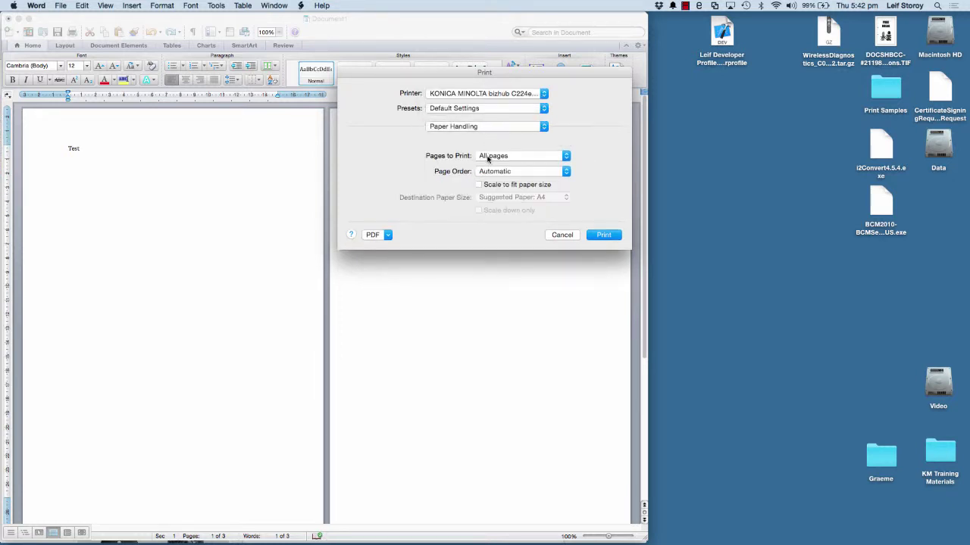
click(493, 157)
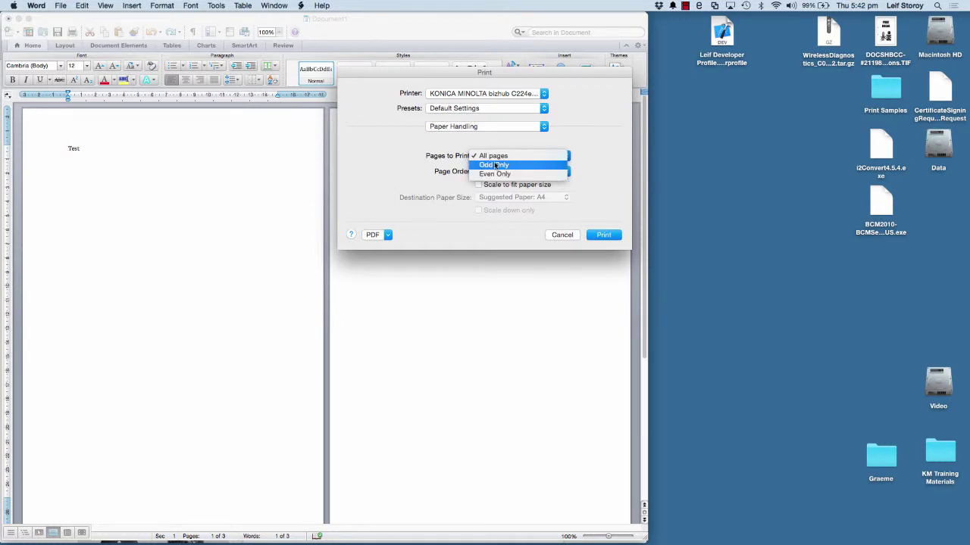
click(495, 158)
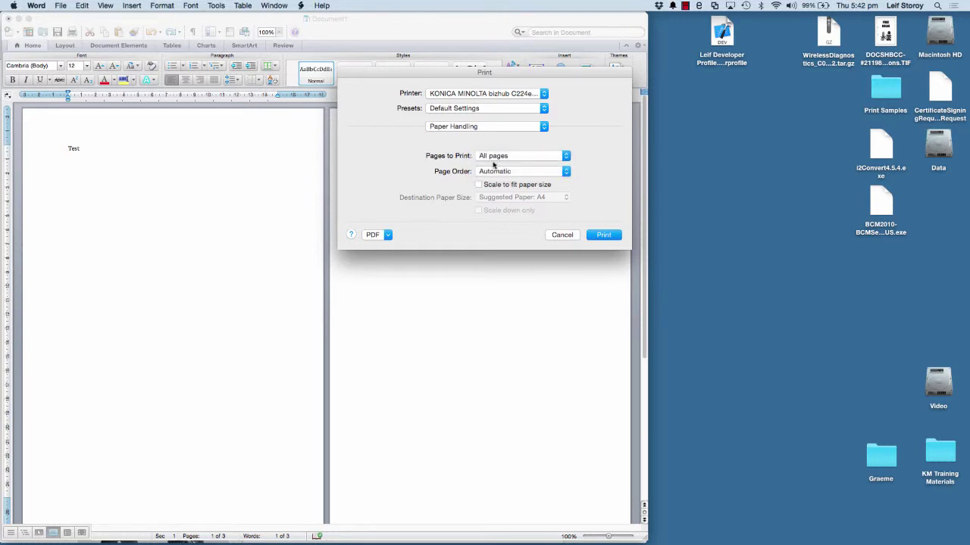
click(493, 174)
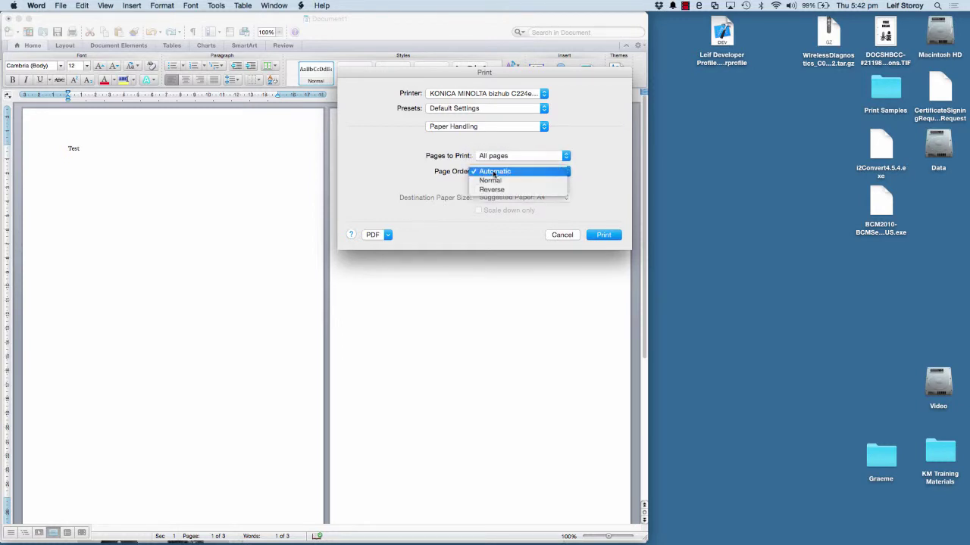
click(493, 173)
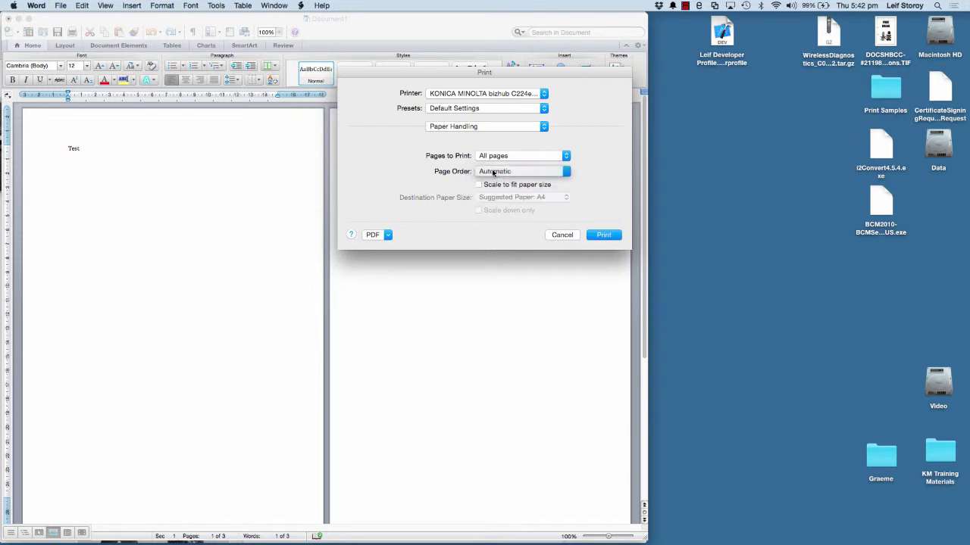
Review the Cover Page print options and the fold choices in Finishing Options, keeping Fold at None
click(471, 127)
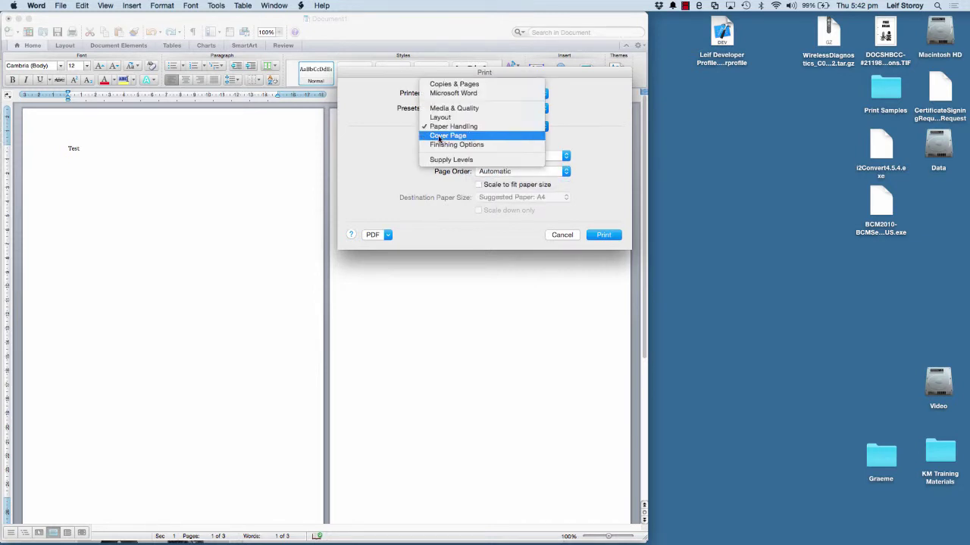
click(439, 140)
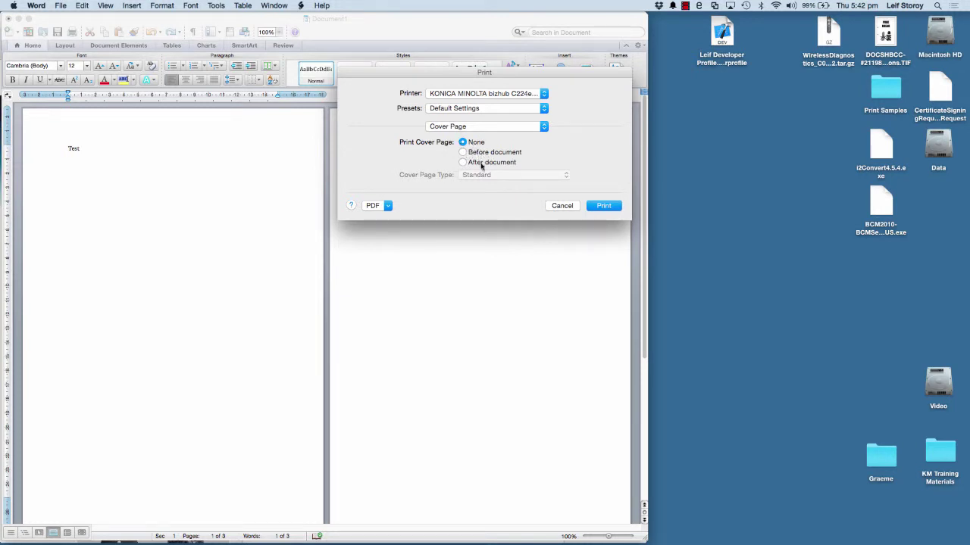
click(451, 128)
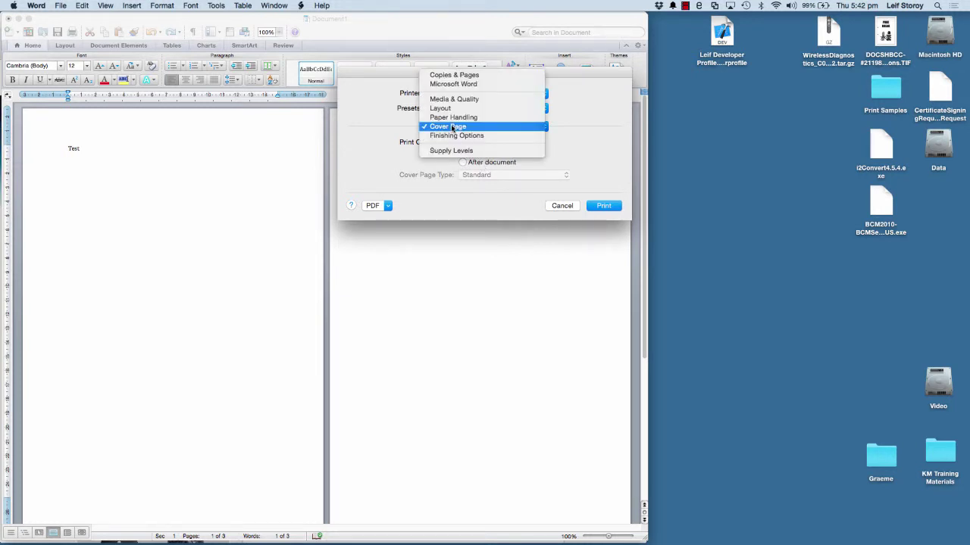
click(454, 136)
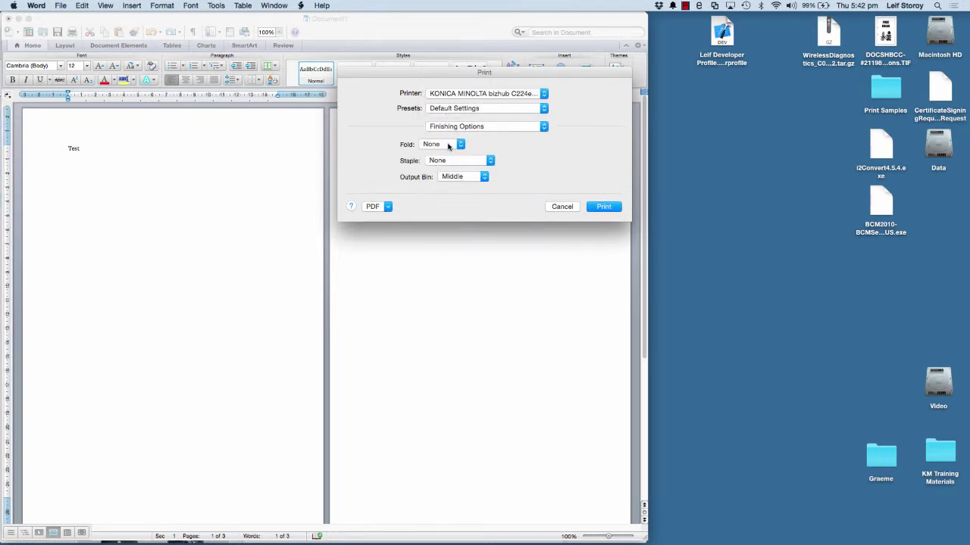
click(448, 147)
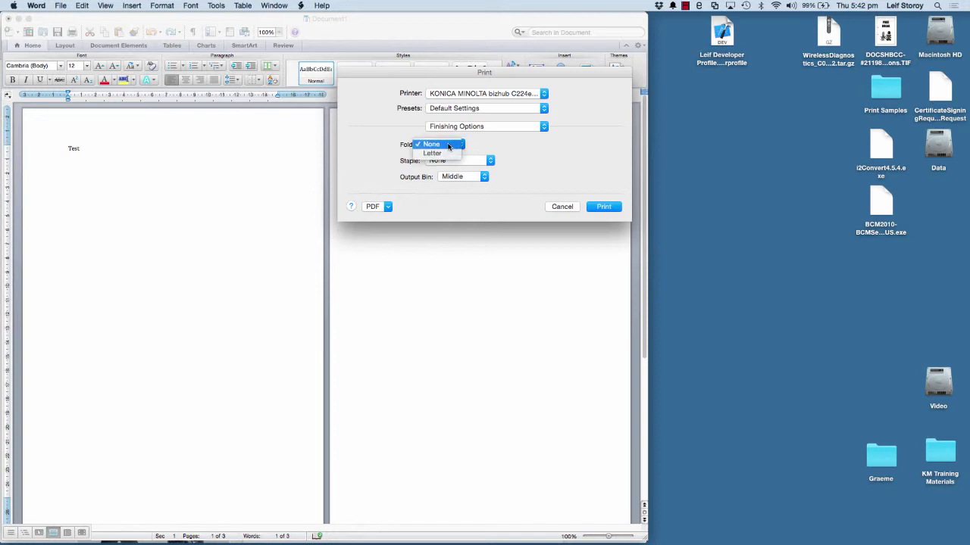
click(448, 144)
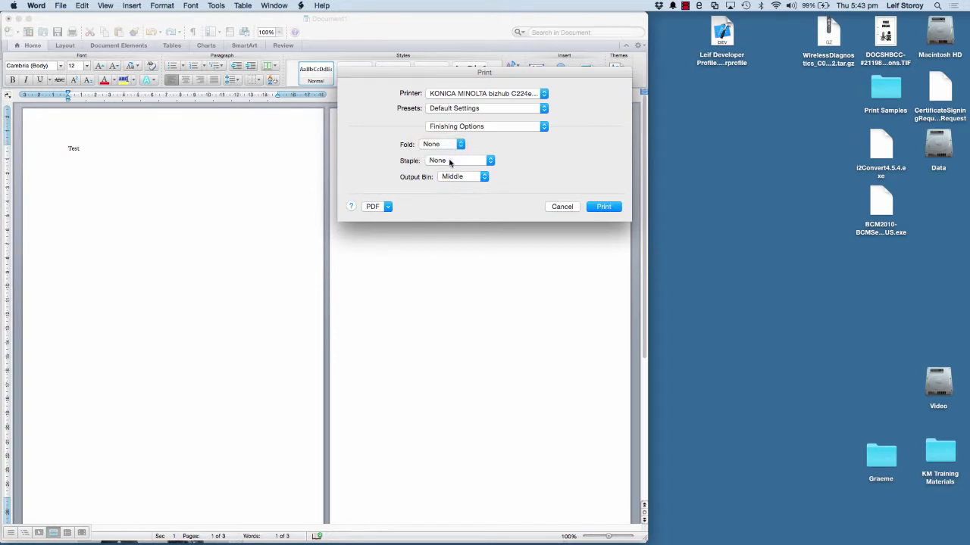
Check the staple and output bin choices, keeping Staple at None and Output Bin at Middle, and print the document
click(450, 162)
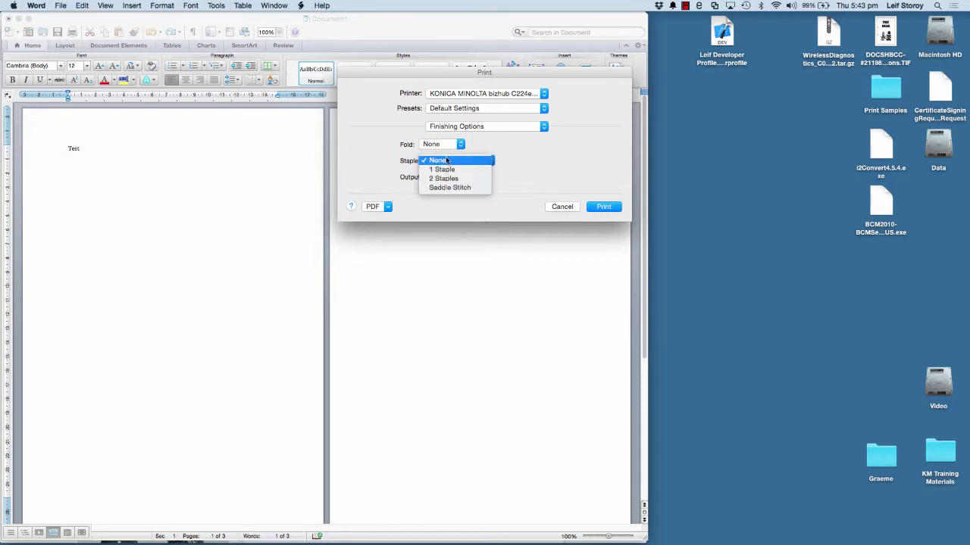
click(446, 161)
click(450, 178)
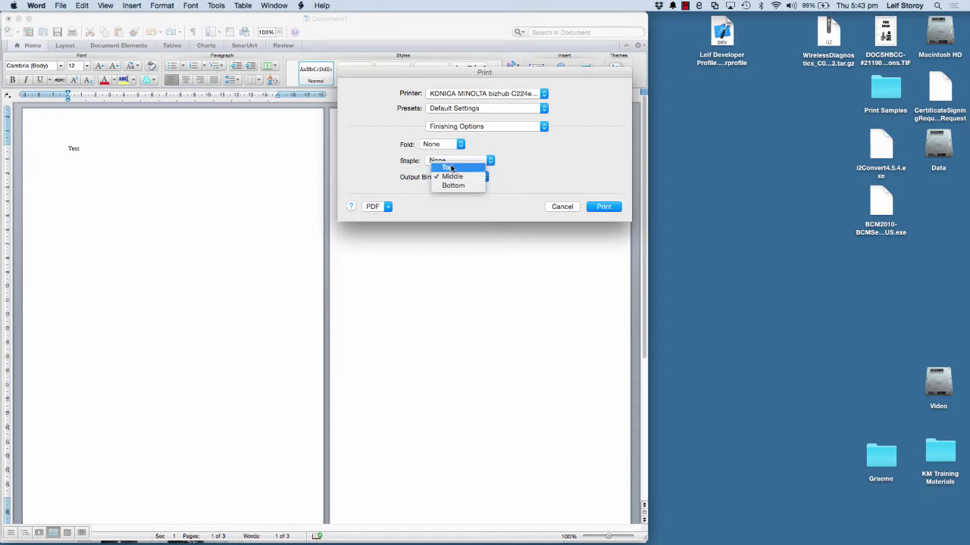
click(453, 178)
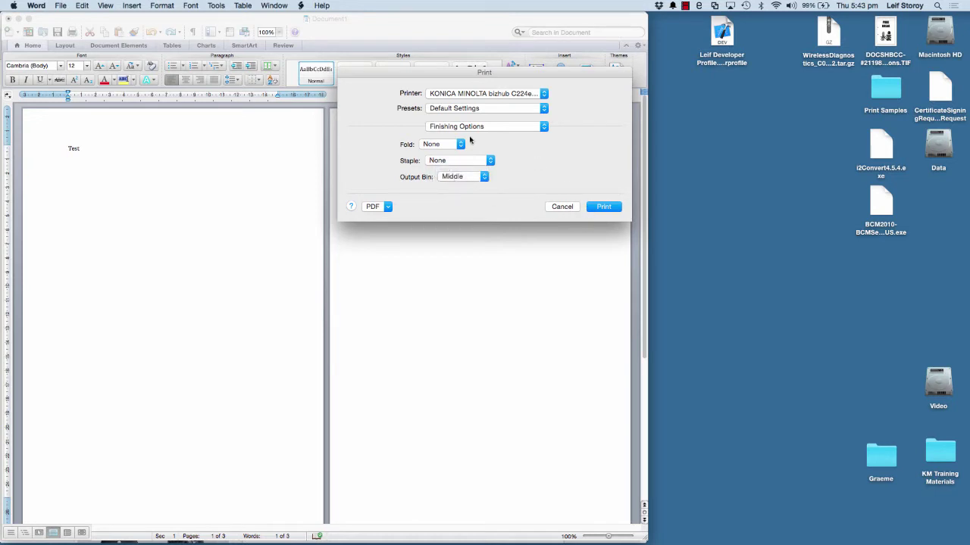
click(601, 209)
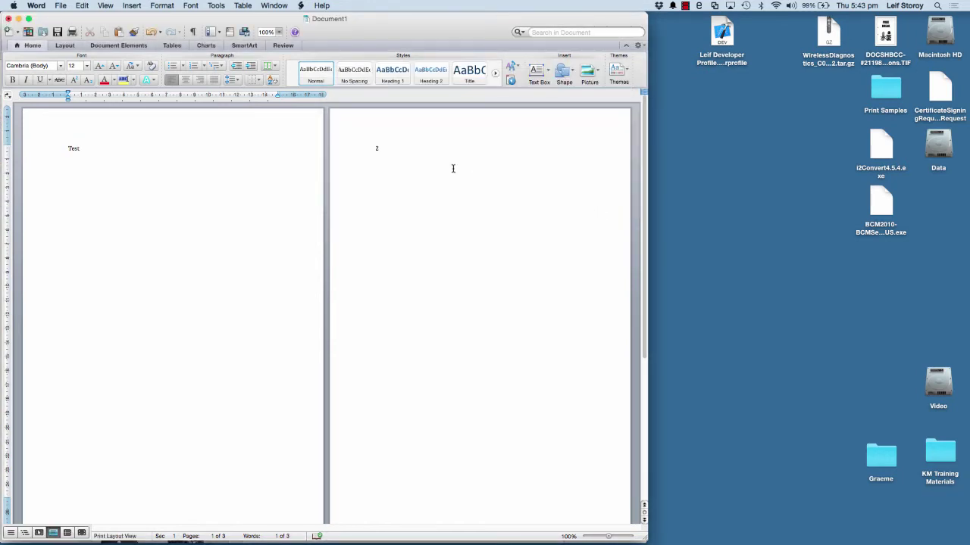